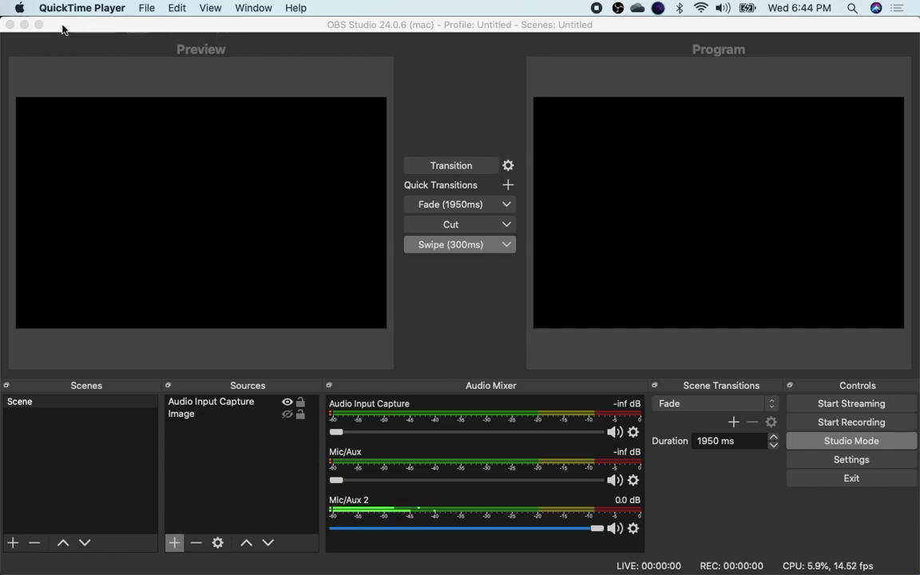
Browse the list of source types and close it without adding anything.
left_click(175, 544)
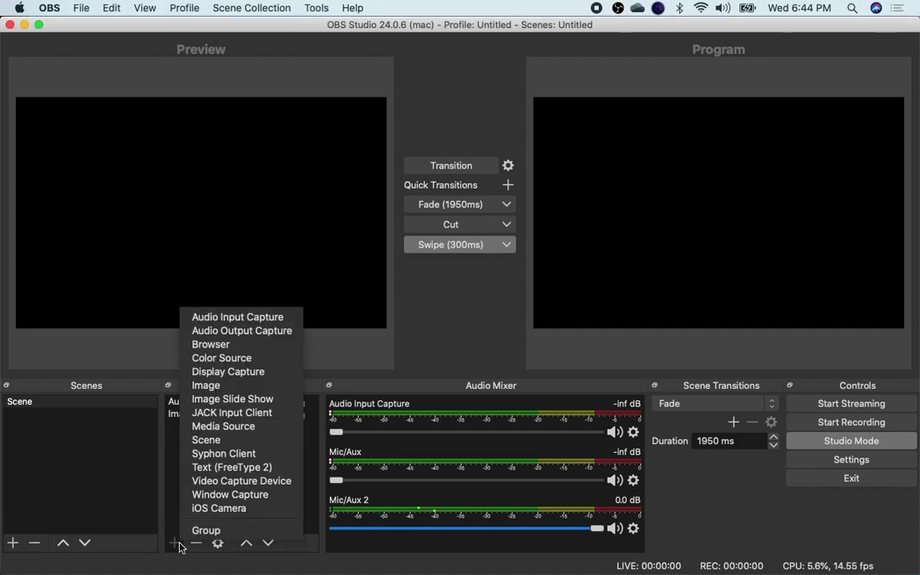
key("b")
key("i")
key("s")
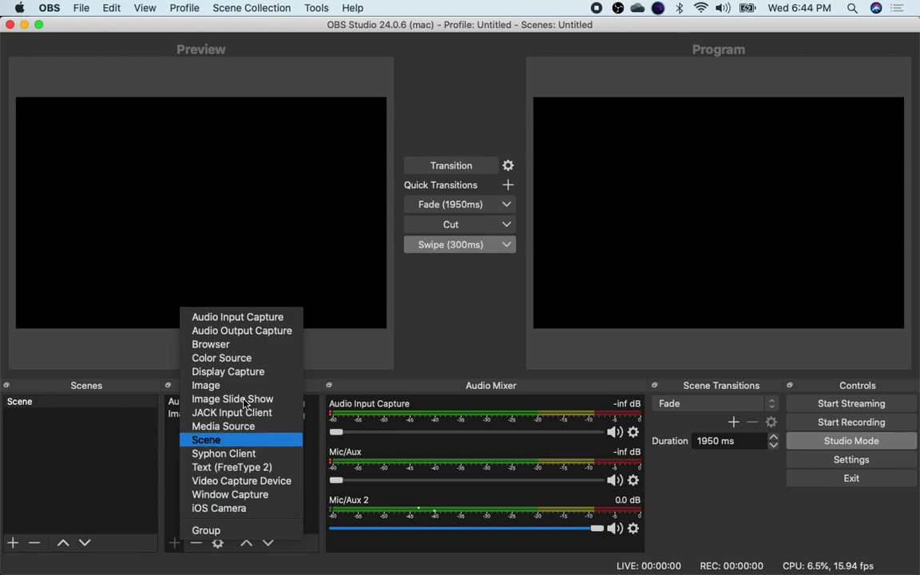
key("a")
key("c")
key("m")
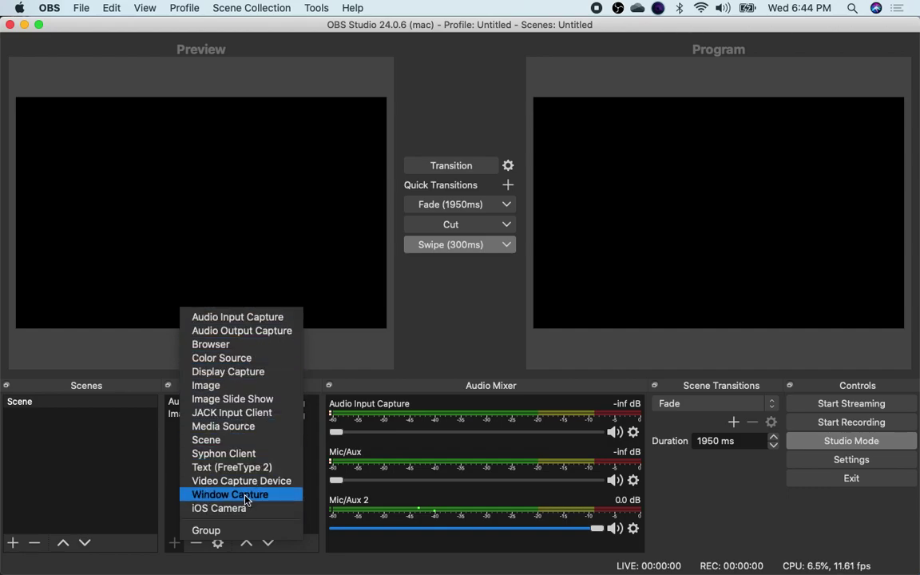
left_click(161, 561)
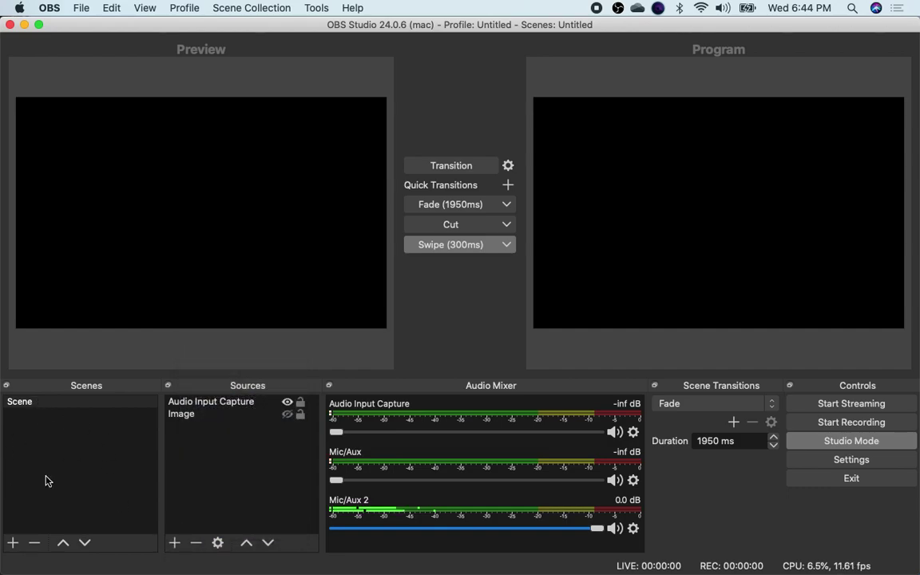
Add an iOS Camera source from the connected phone, reconnected, and shift it lower in Preview.
left_click(174, 548)
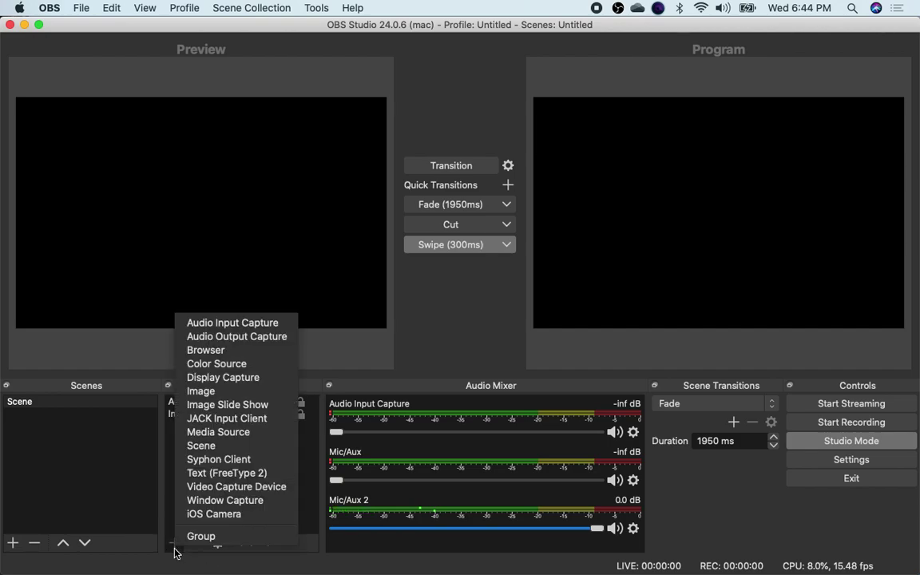
left_click(215, 516)
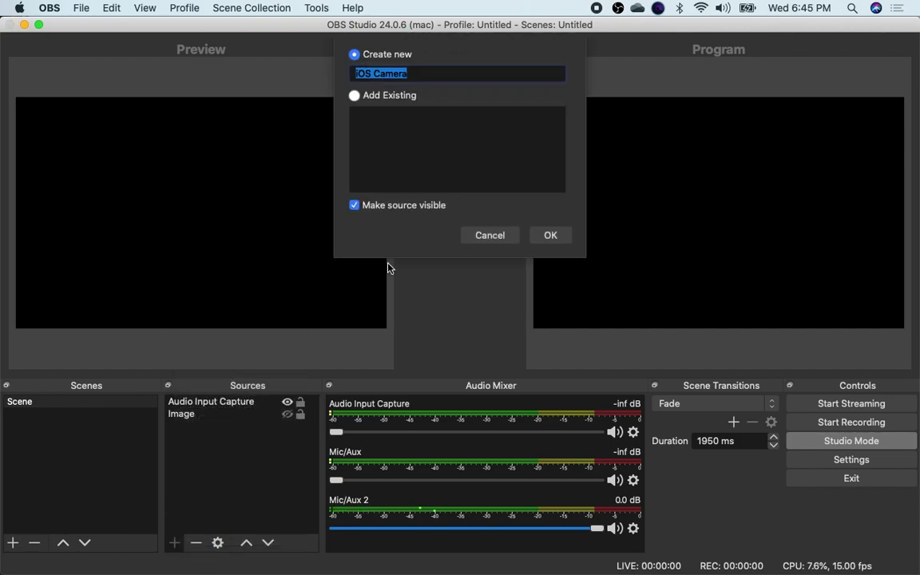
left_click(551, 236)
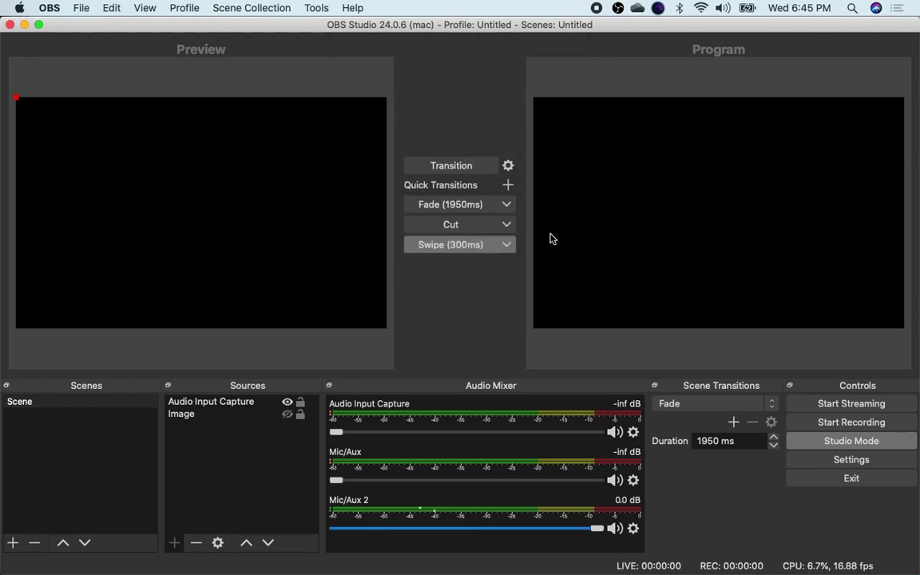
left_click(373, 364)
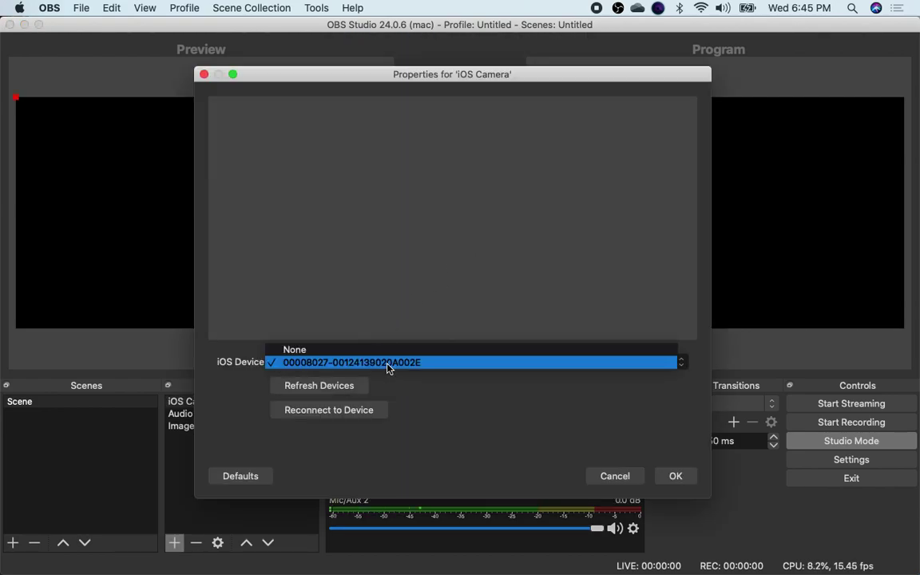
left_click(400, 364)
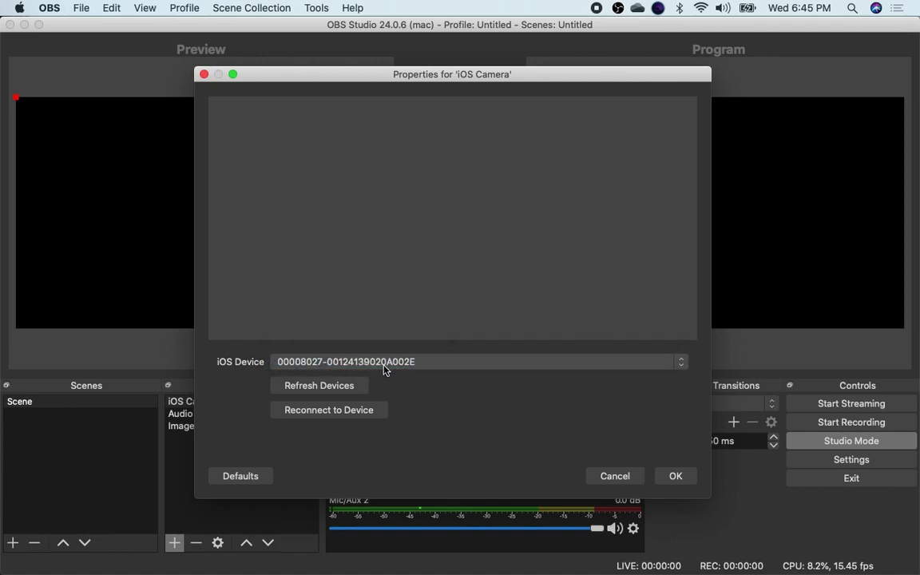
left_click(332, 411)
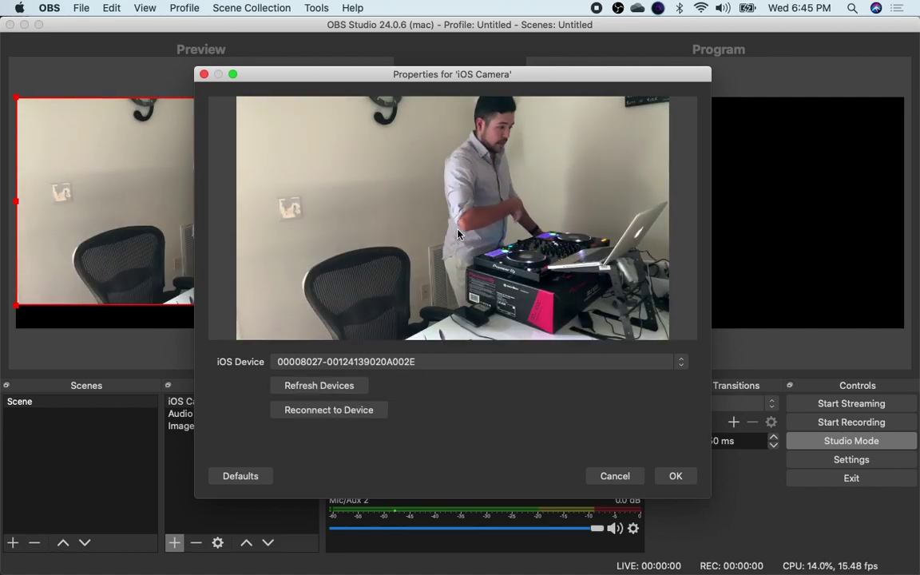
left_click(676, 476)
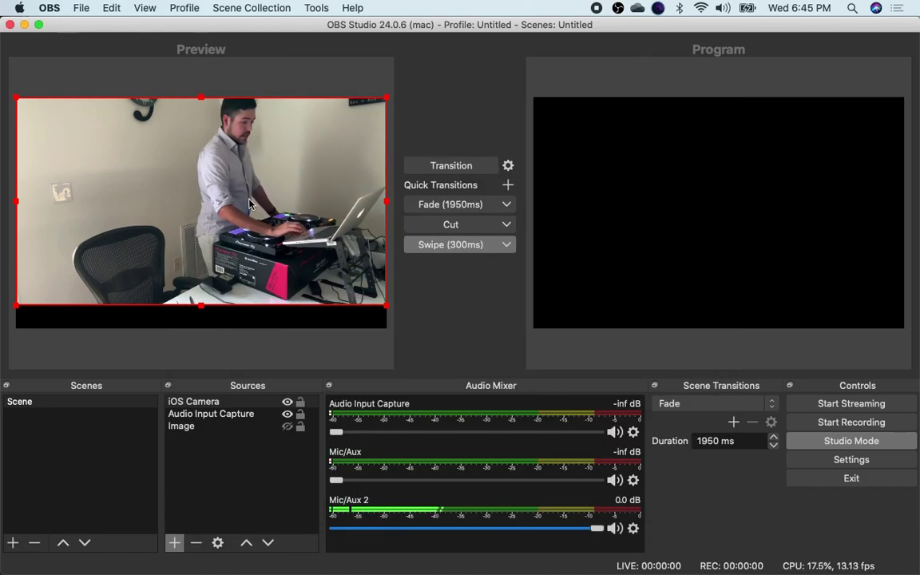
left_click_drag(285, 223, 283, 242)
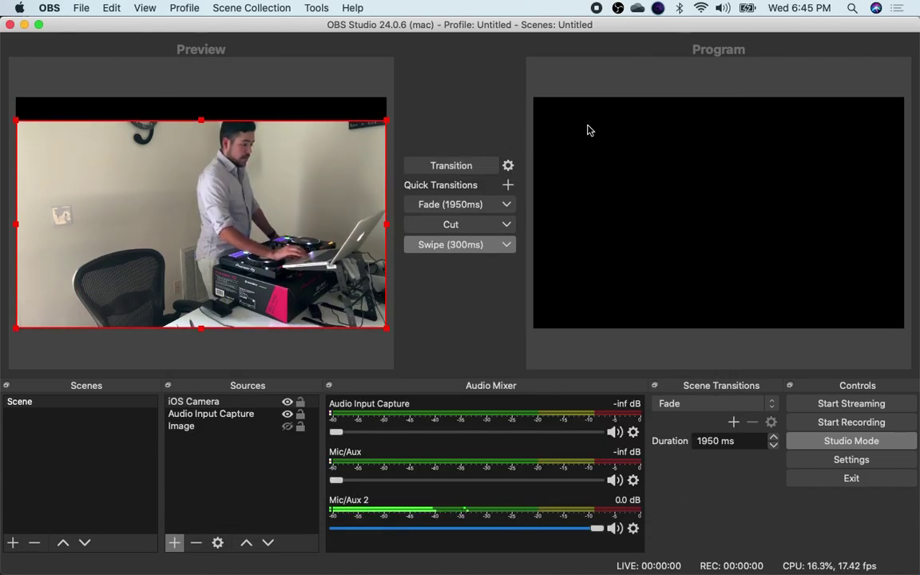
Look through the Edit and View menus, then transition the camera scene to Program.
left_click(146, 8)
mouse_move(181, 9)
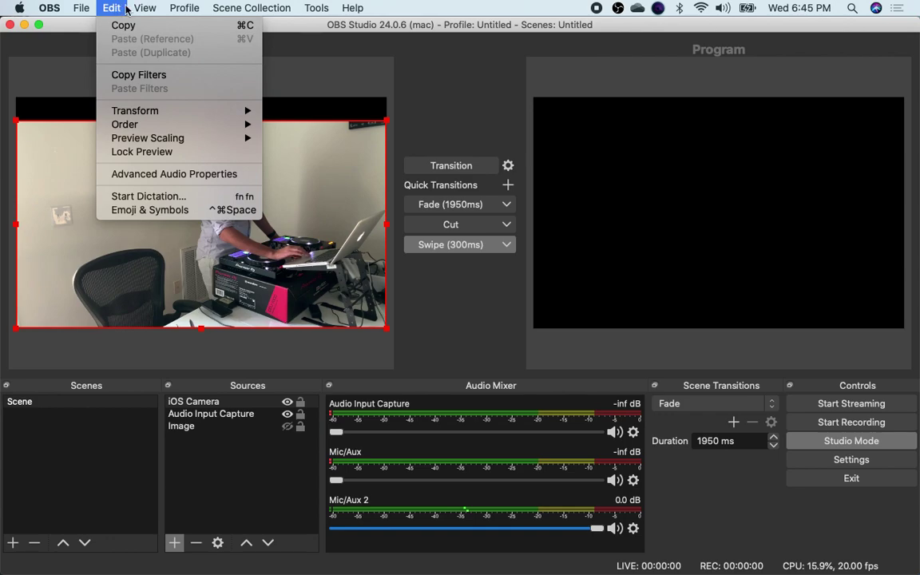
mouse_move(141, 9)
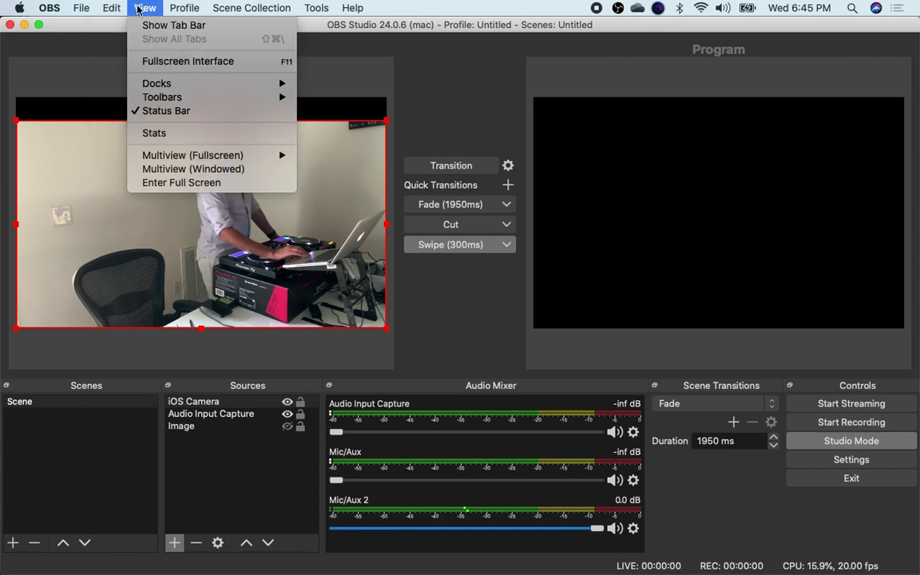
left_click(496, 119)
left_click(452, 166)
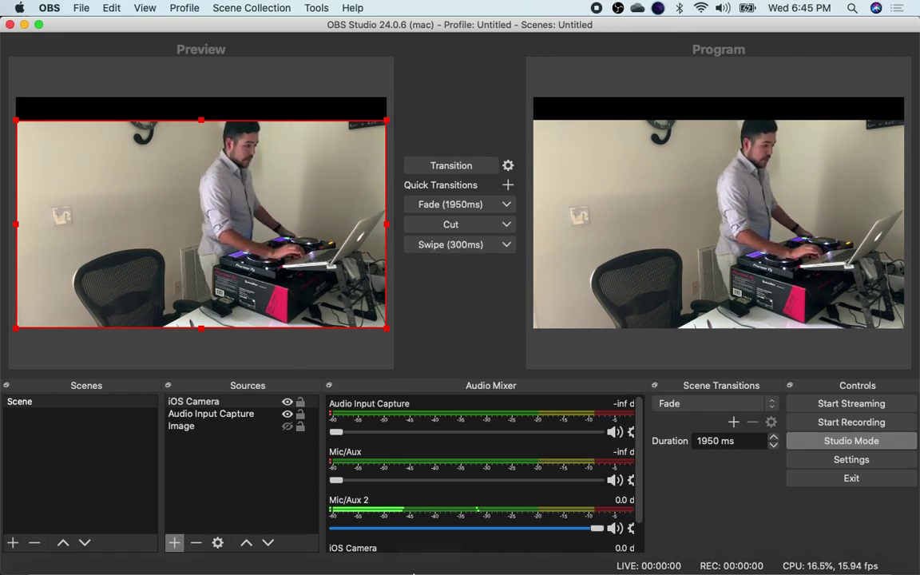
mouse_move(703, 569)
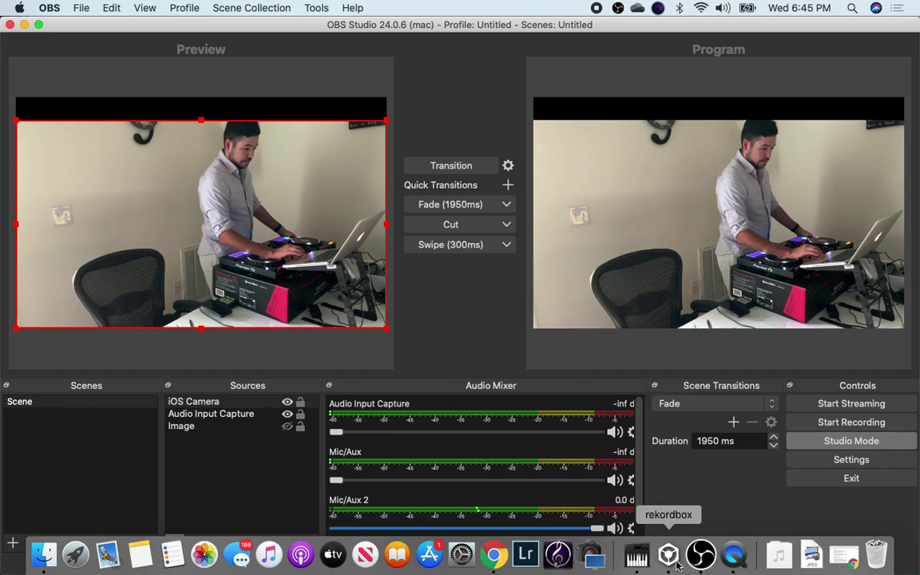
left_click(668, 554)
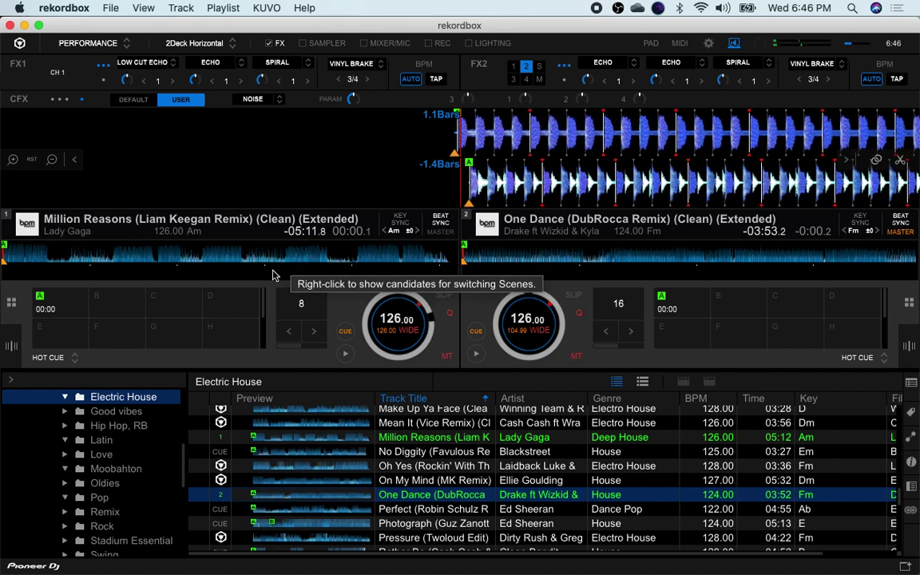
left_click(24, 26)
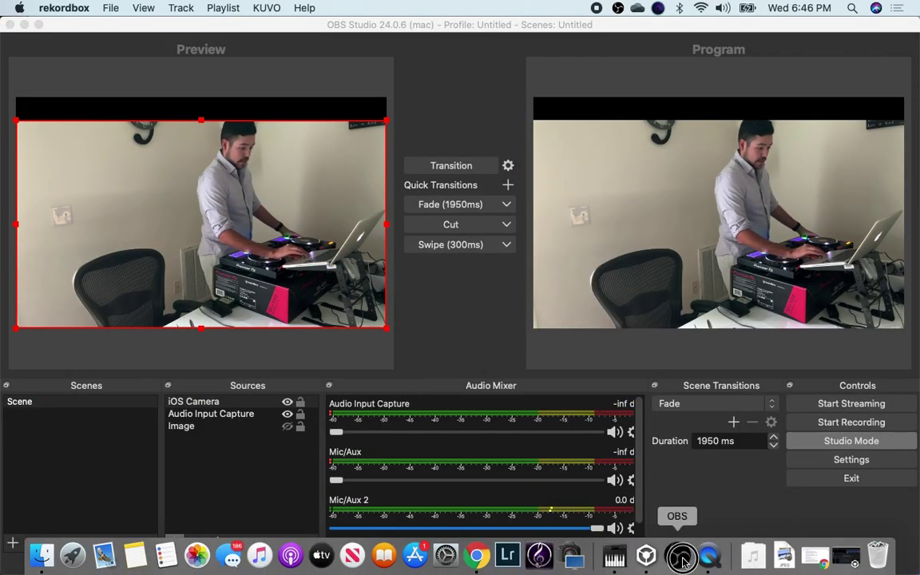
right_click(683, 559)
left_click(647, 557)
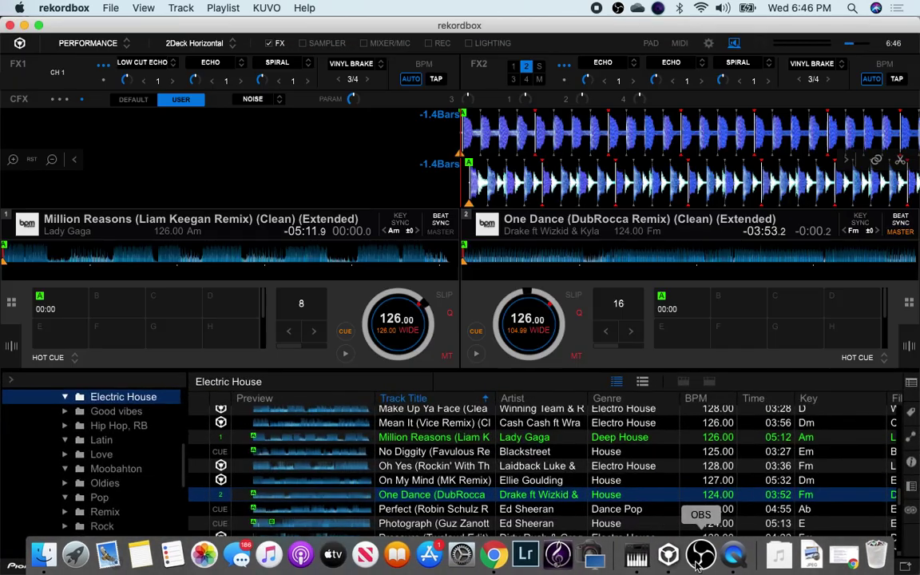
left_click(701, 558)
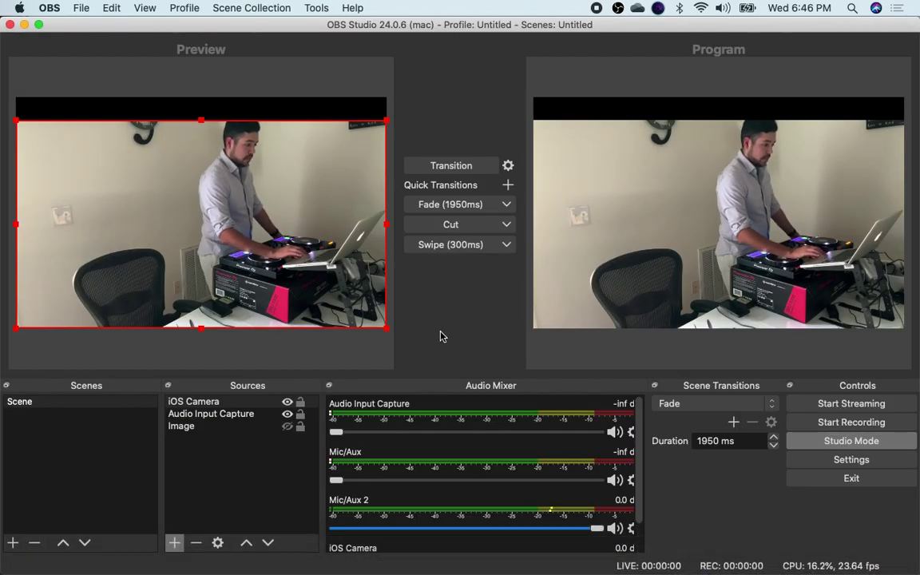
Add a Window Capture source named 'Rekordbox' capturing the [rekordbox] rekordbox window.
left_click(174, 544)
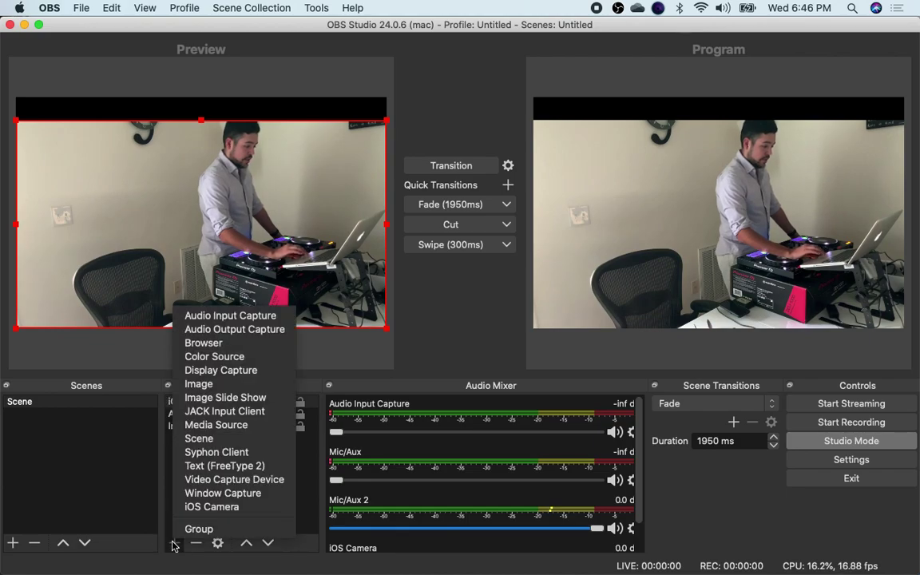
left_click(214, 493)
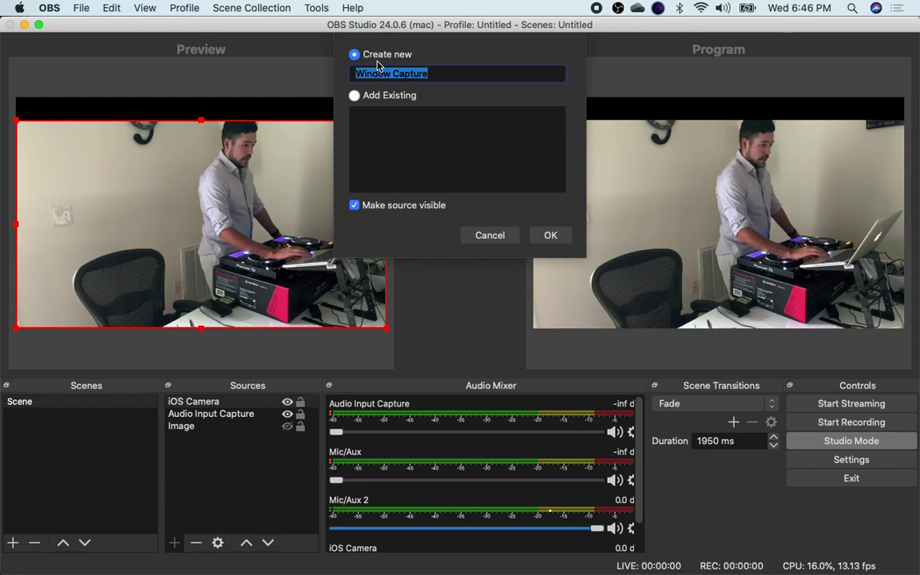
type("Rekordbox")
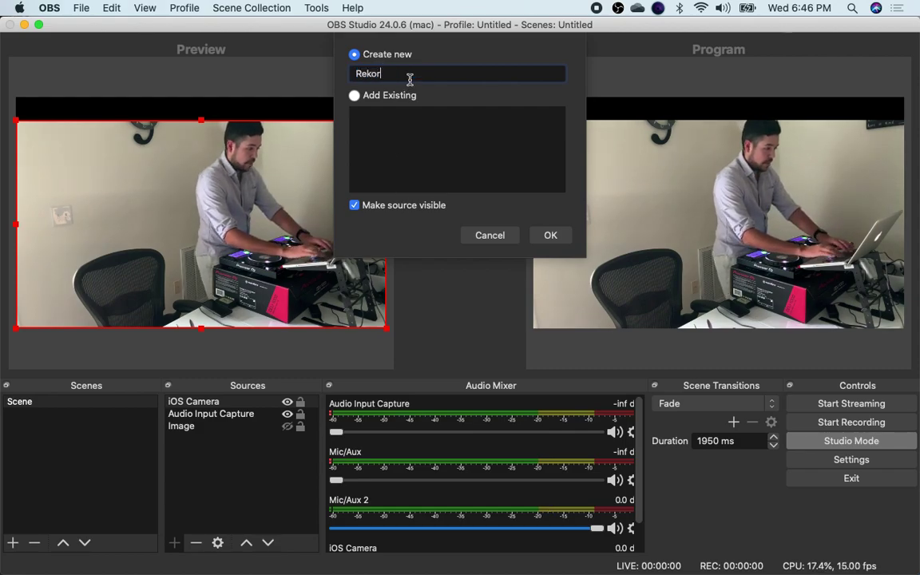
left_click(550, 236)
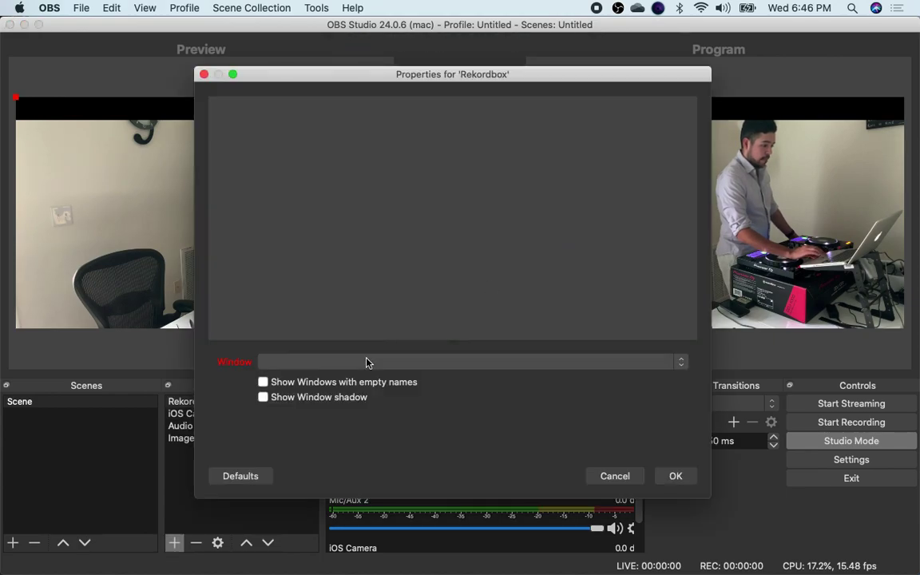
left_click(368, 362)
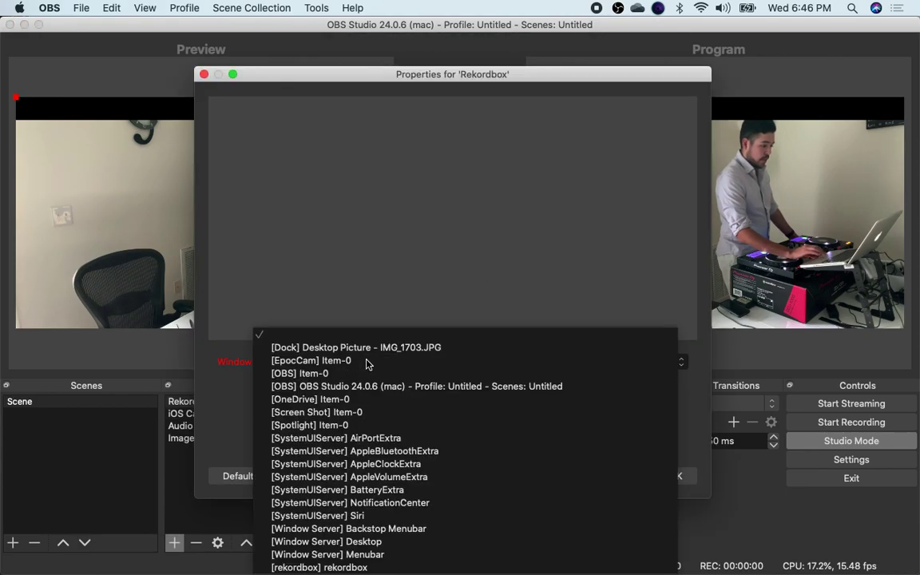
left_click(298, 567)
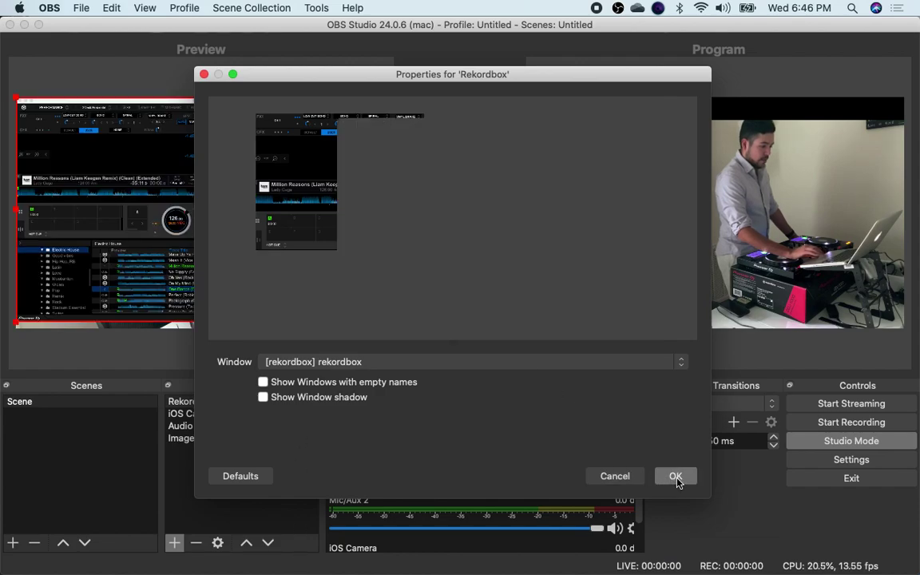
left_click(676, 477)
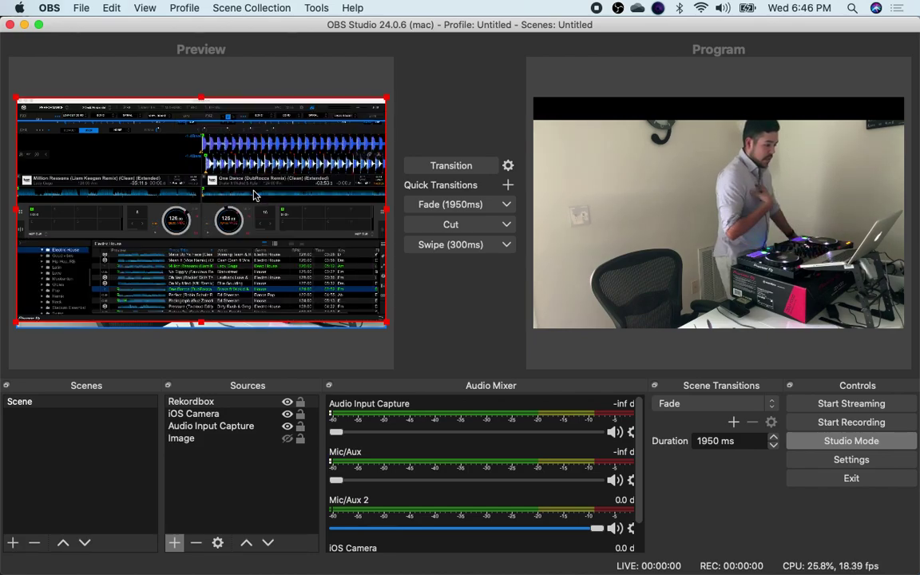
Move the Rekordbox capture lower and raise the iOS Camera layer above Rekordbox.
left_click_drag(271, 239, 270, 164)
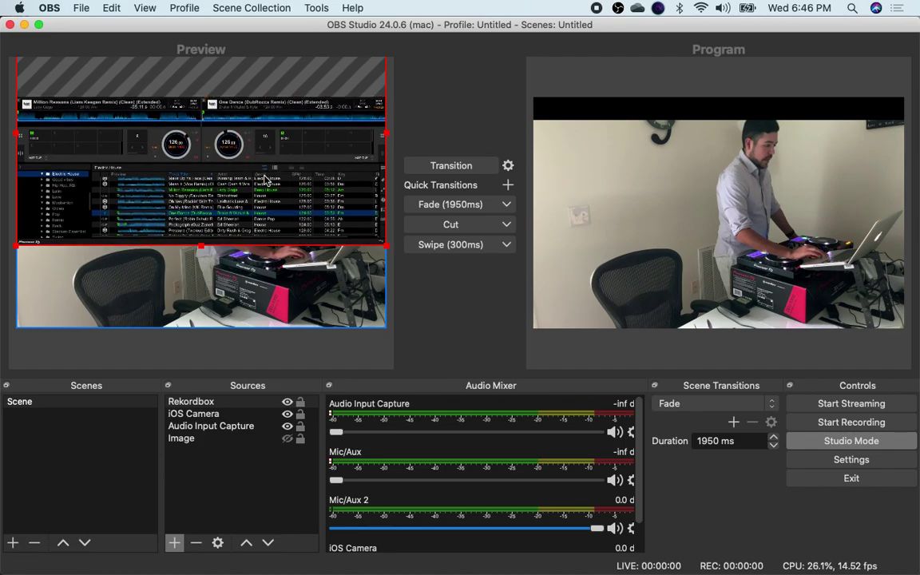
left_click(230, 491)
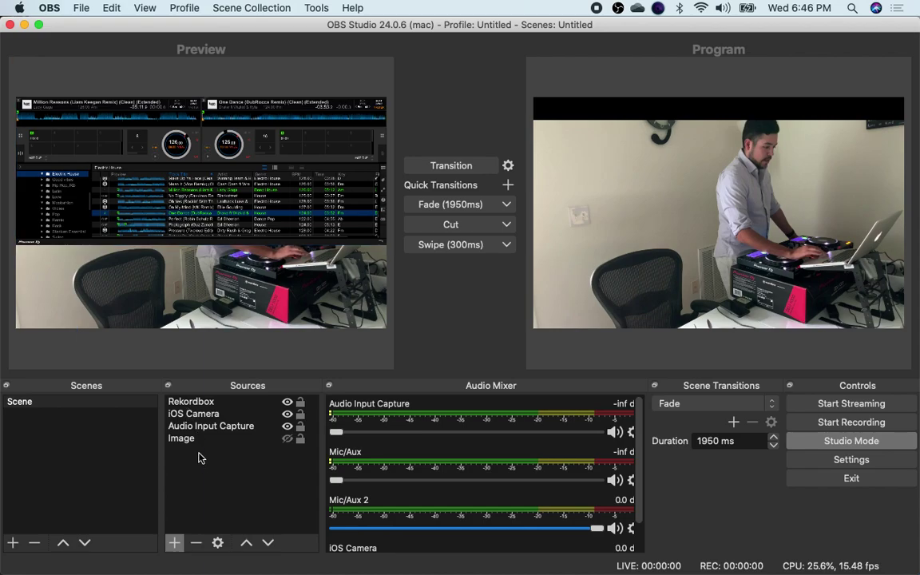
left_click(195, 403)
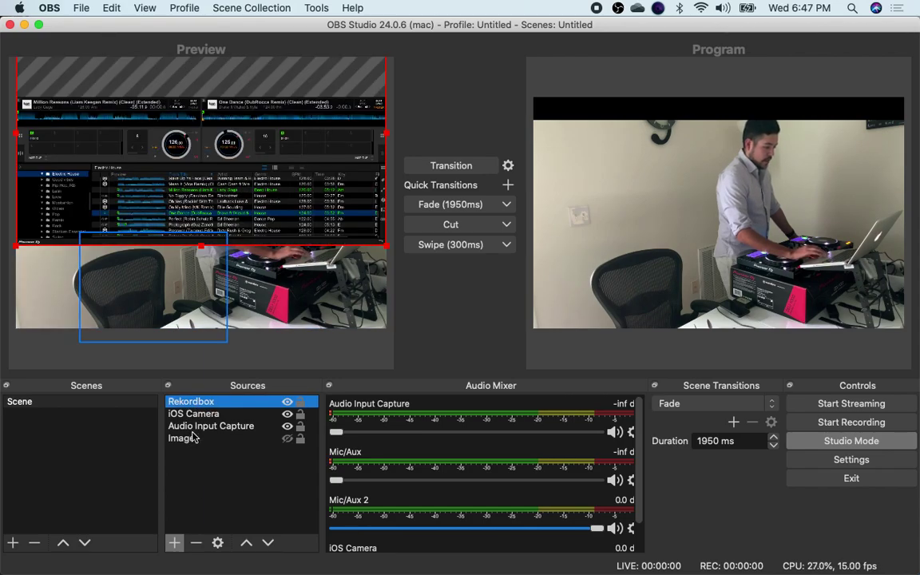
left_click(194, 415)
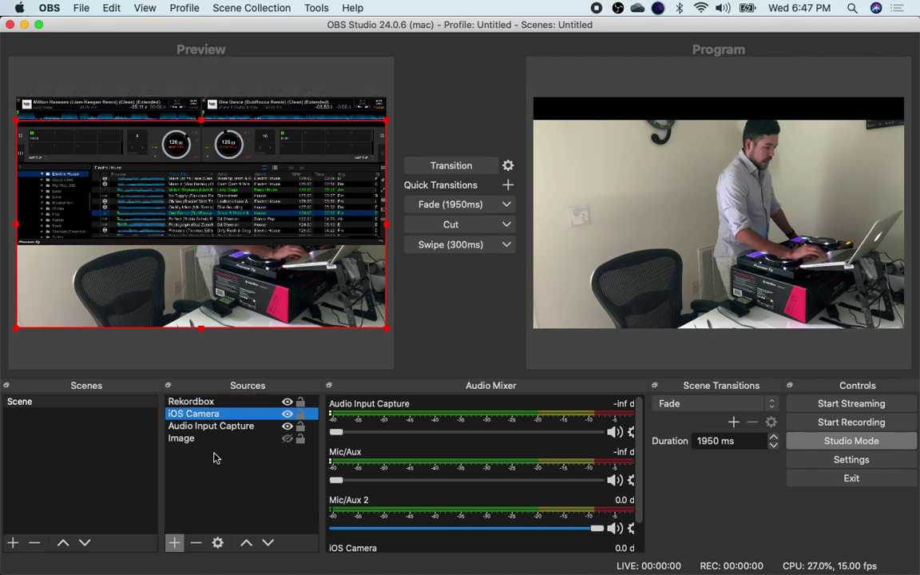
left_click(246, 543)
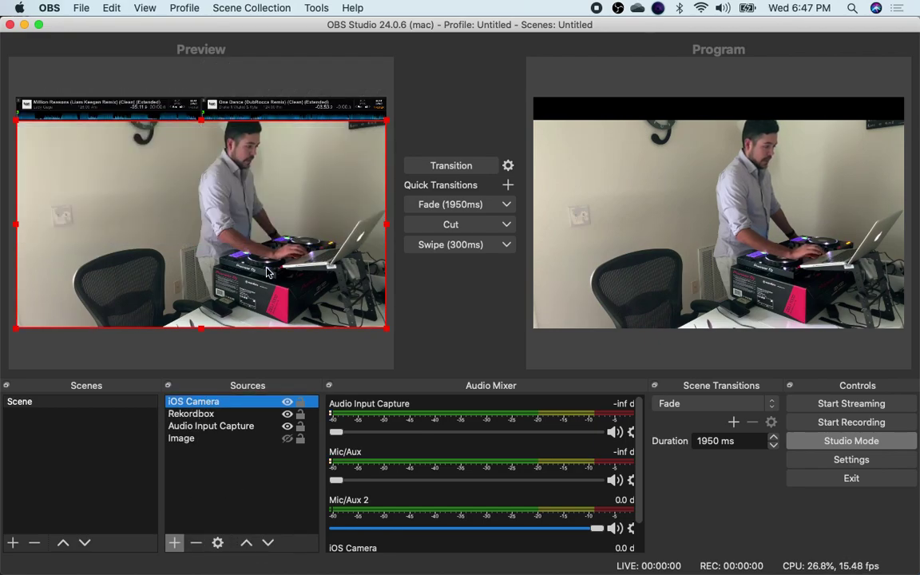
Move the camera view down-left and enlarge it, leaving only rekordbox's top strip visible.
left_click_drag(243, 252, 138, 280)
left_click_drag(258, 334, 391, 387)
left_click(288, 242)
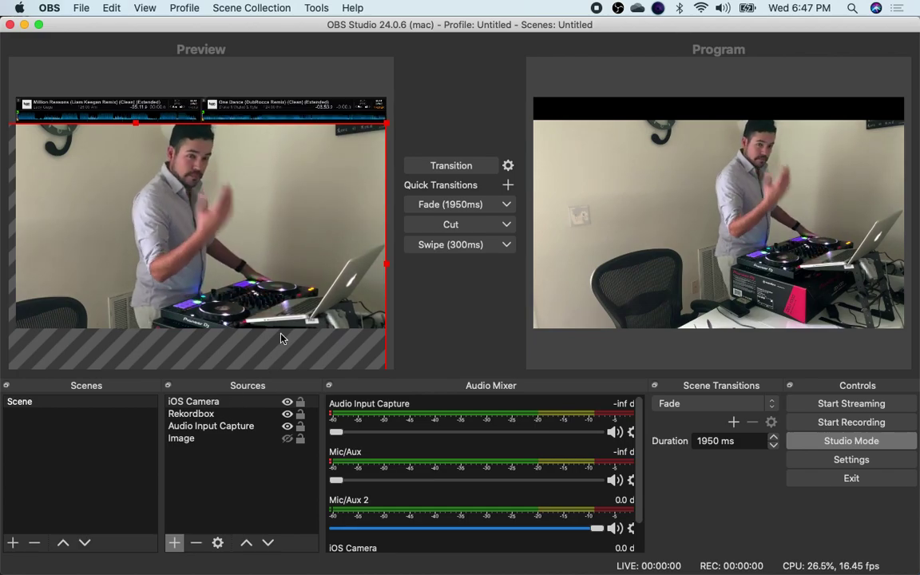
Add a Video Capture Device source using the FaceTime HD Camera (Built-in) at 1280x720.
left_click(173, 544)
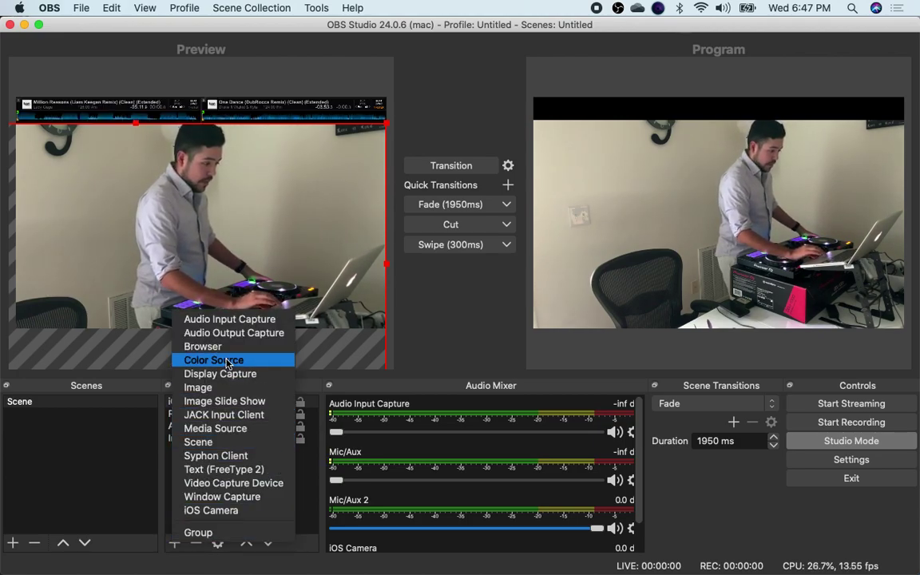
left_click(232, 487)
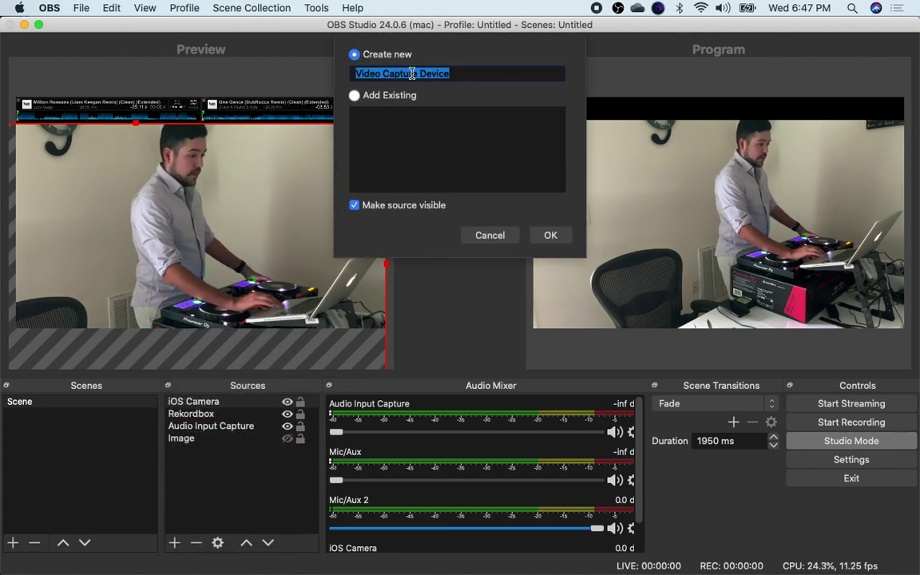
left_click(544, 241)
left_click(352, 363)
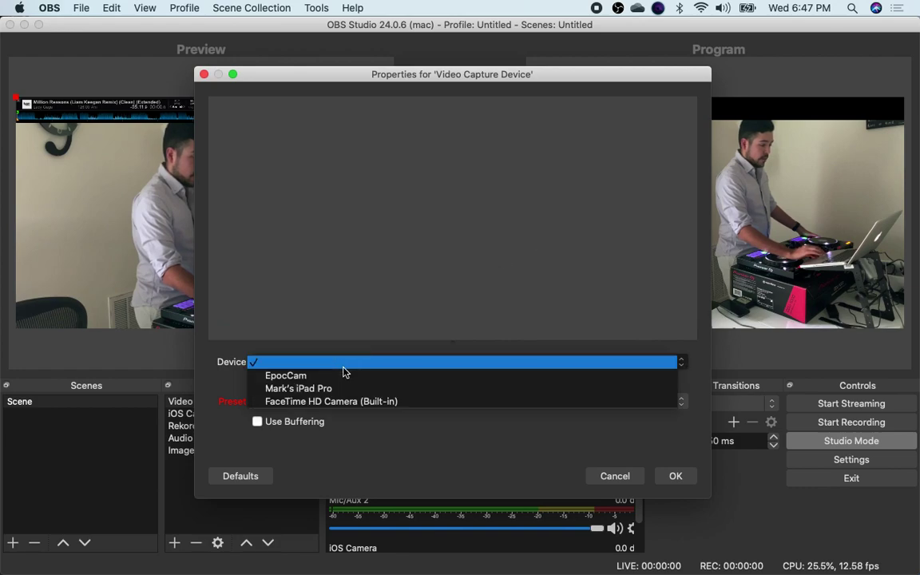
left_click(342, 407)
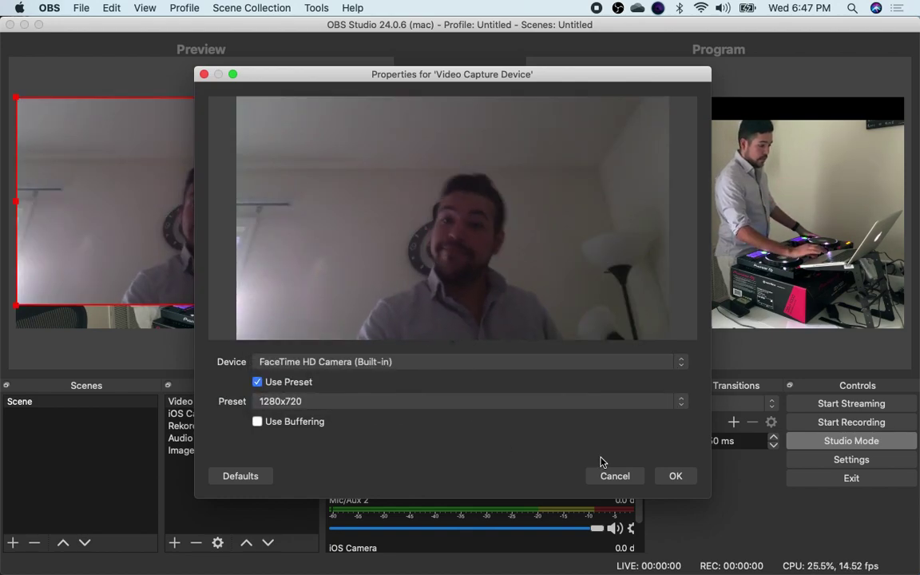
Shrink the webcam into a bottom-left inset and lower the iOS Camera to reveal the decks.
left_click(674, 476)
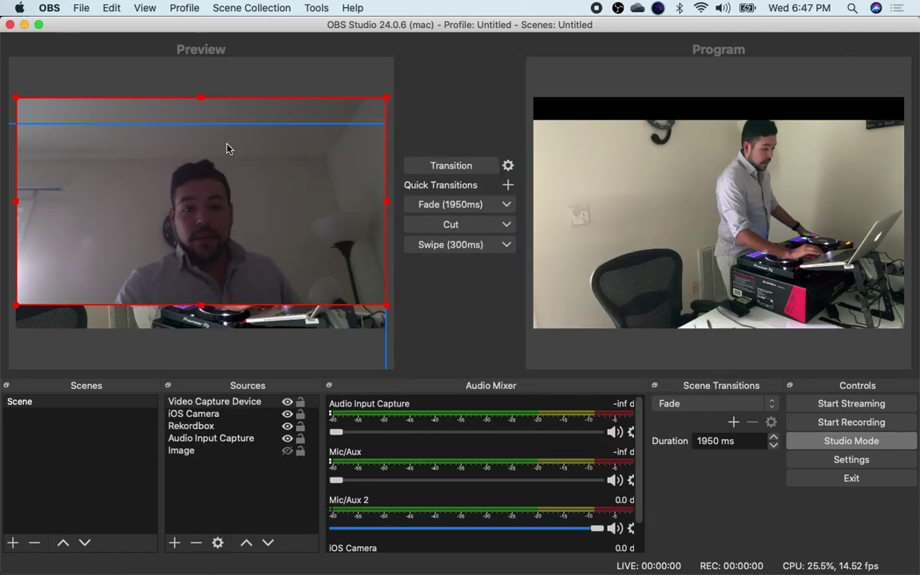
left_click_drag(382, 318, 164, 195)
left_click_drag(96, 216, 92, 300)
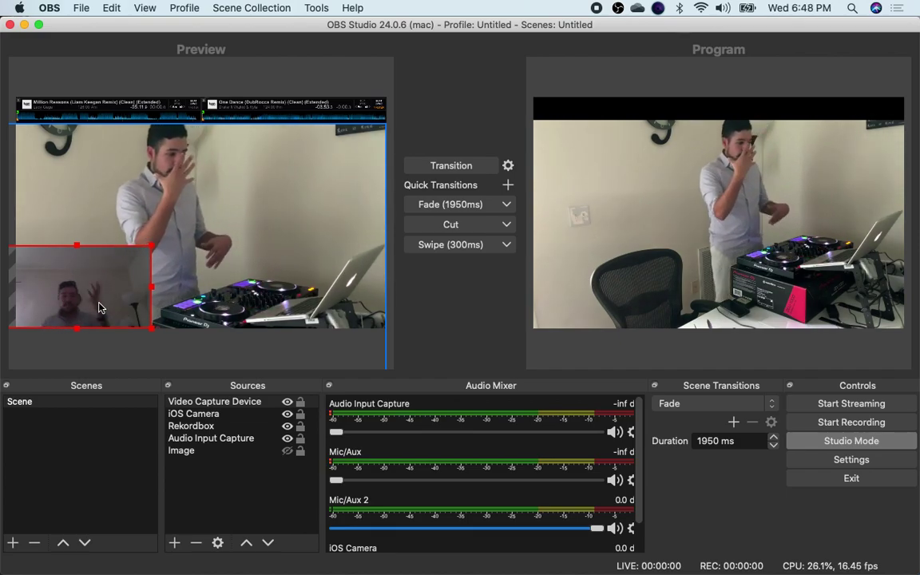
left_click_drag(337, 132, 349, 199)
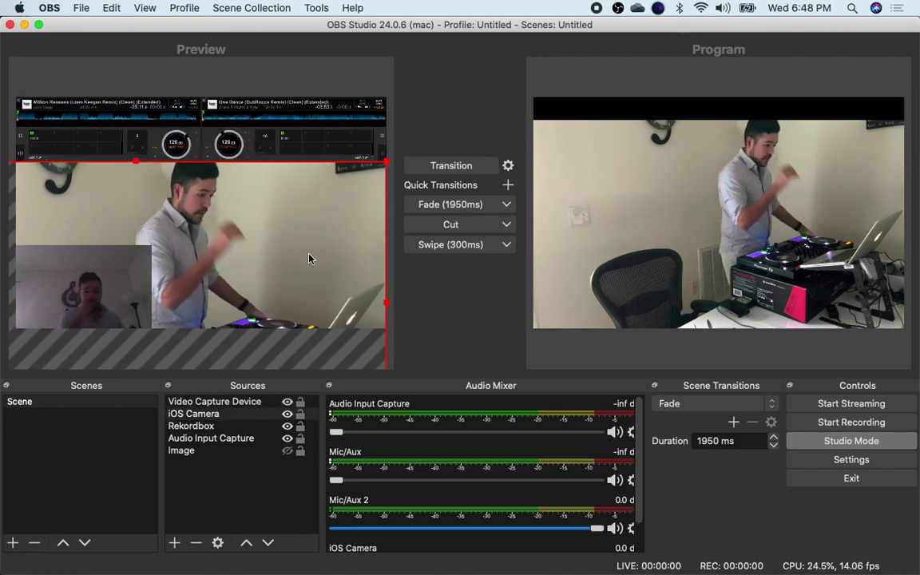
Transition the combined decks, phone camera and webcam-inset layout to Program.
left_click(438, 171)
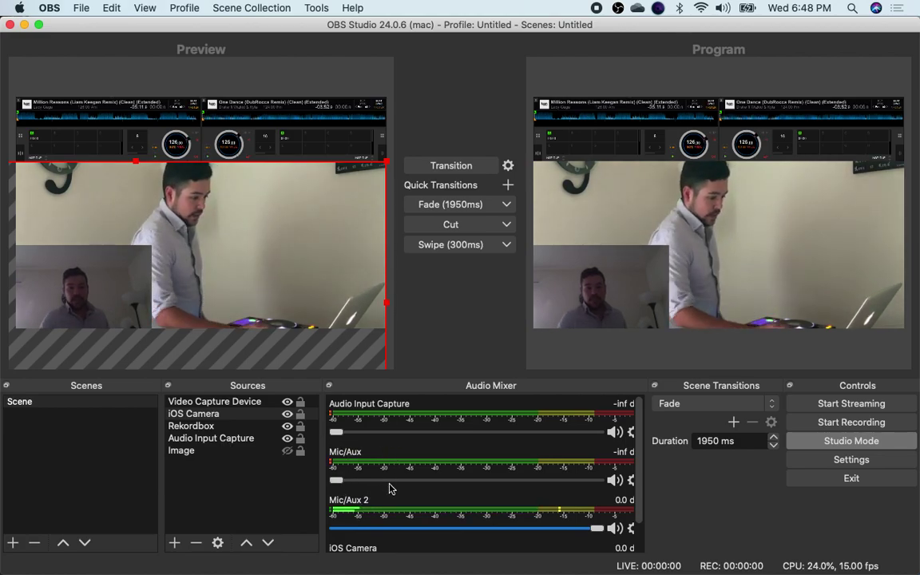
left_click(727, 9)
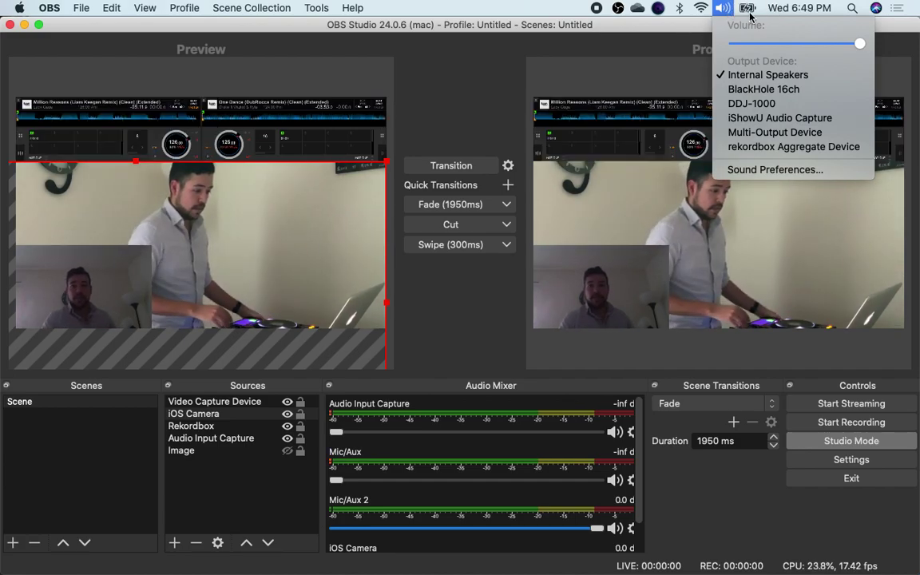
left_click(489, 101)
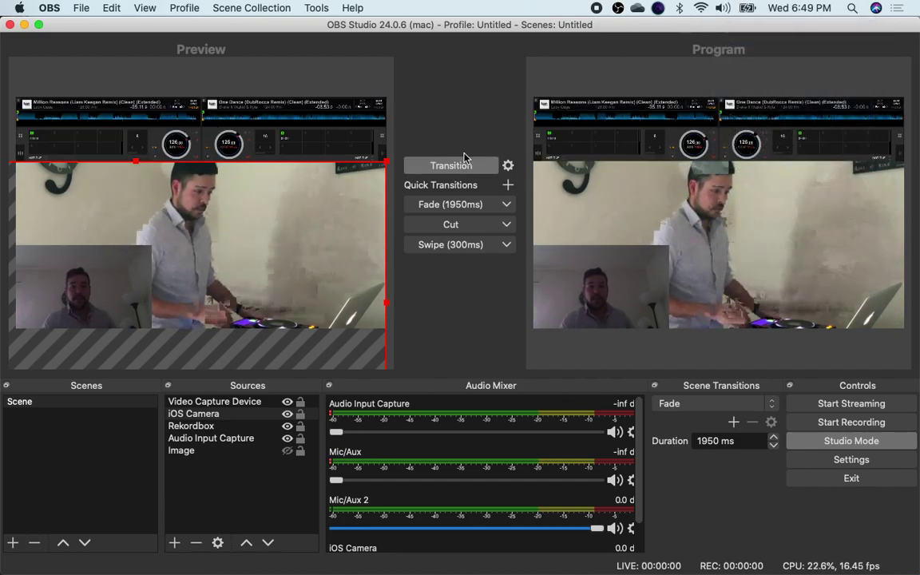